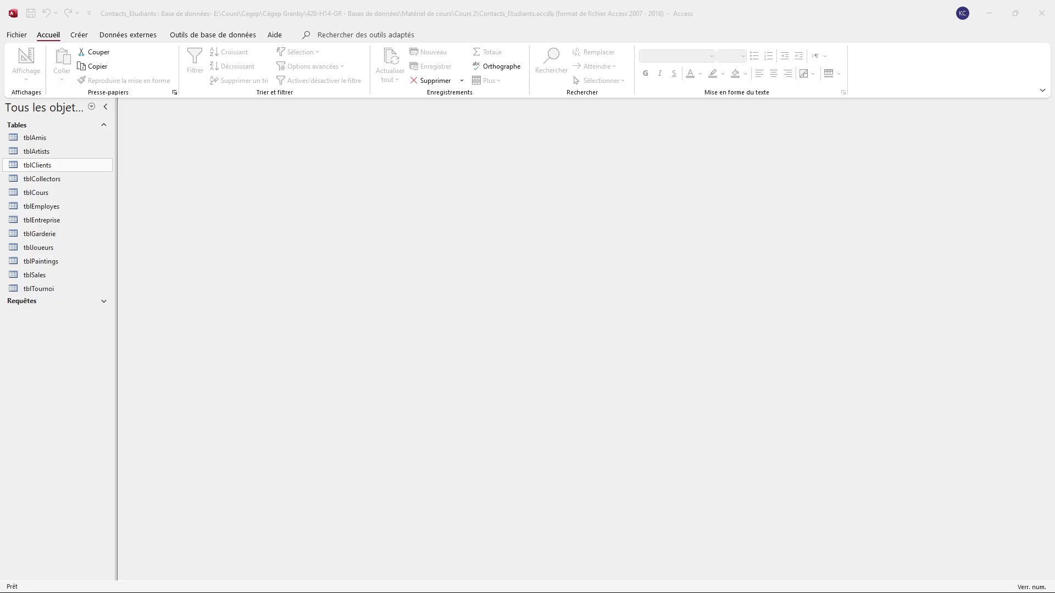
Open the tblClients table and examine its columns and records
{"action": "left_click", "coordinate": [34, 167]}
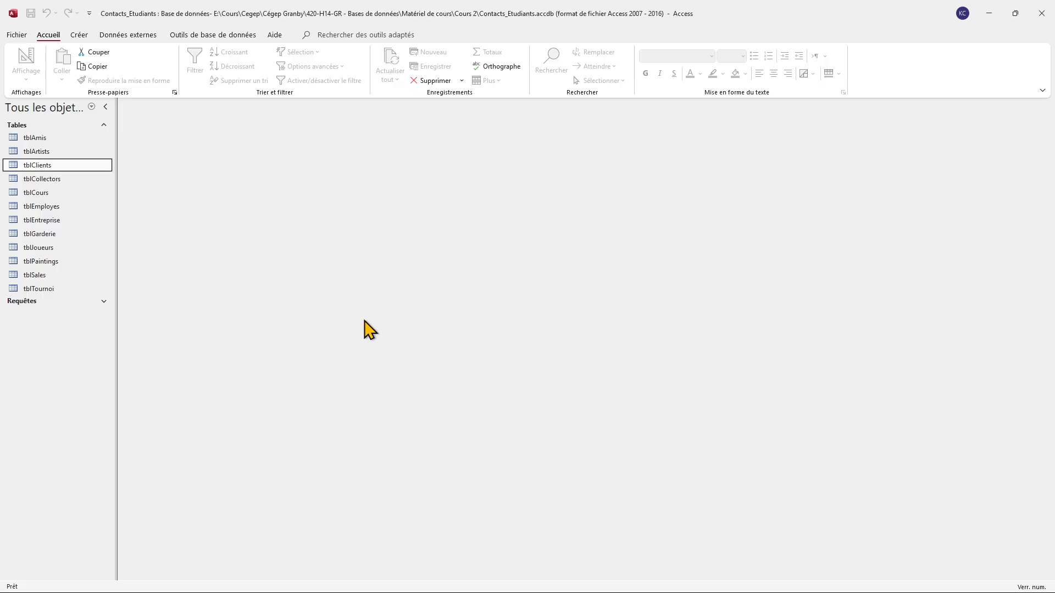
{"action": "double_click", "coordinate": [34, 167]}
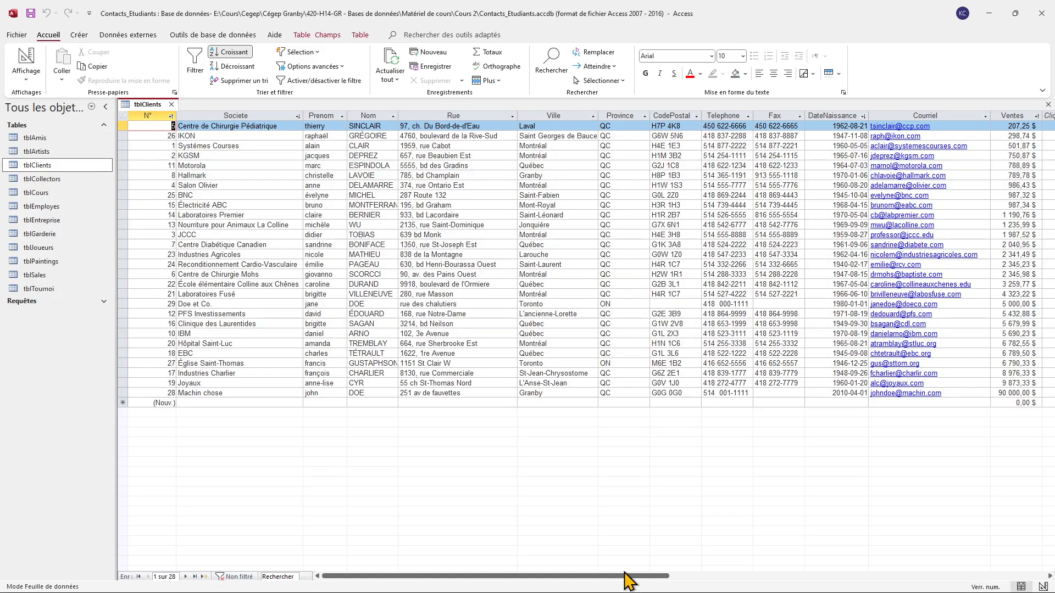
{"action": "left_click_drag", "start_coordinate": [621, 577], "coordinate": [558, 582]}
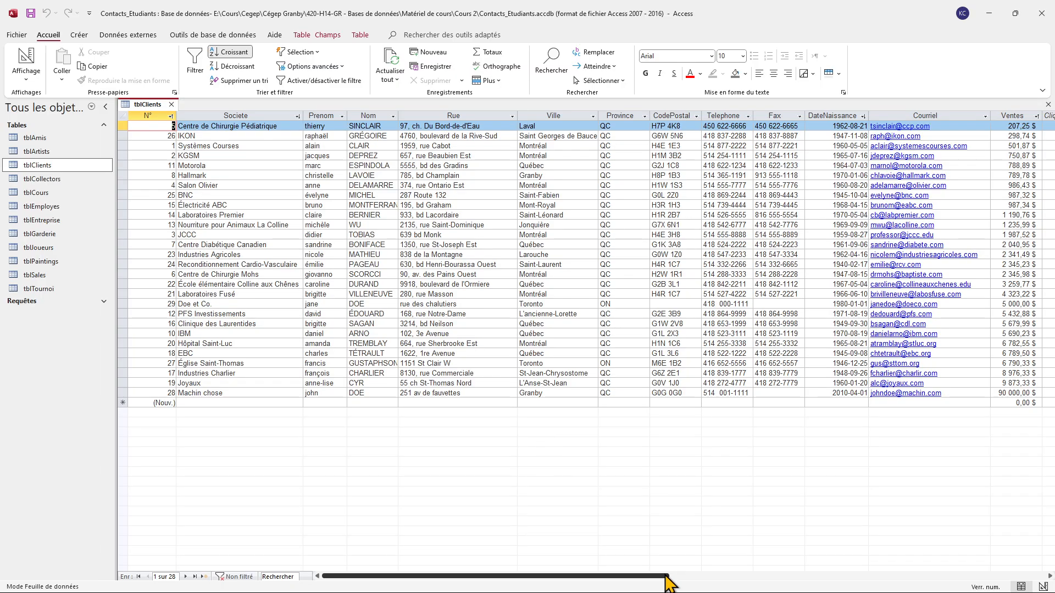
{"action": "left_click_drag", "start_coordinate": [666, 576], "coordinate": [627, 576]}
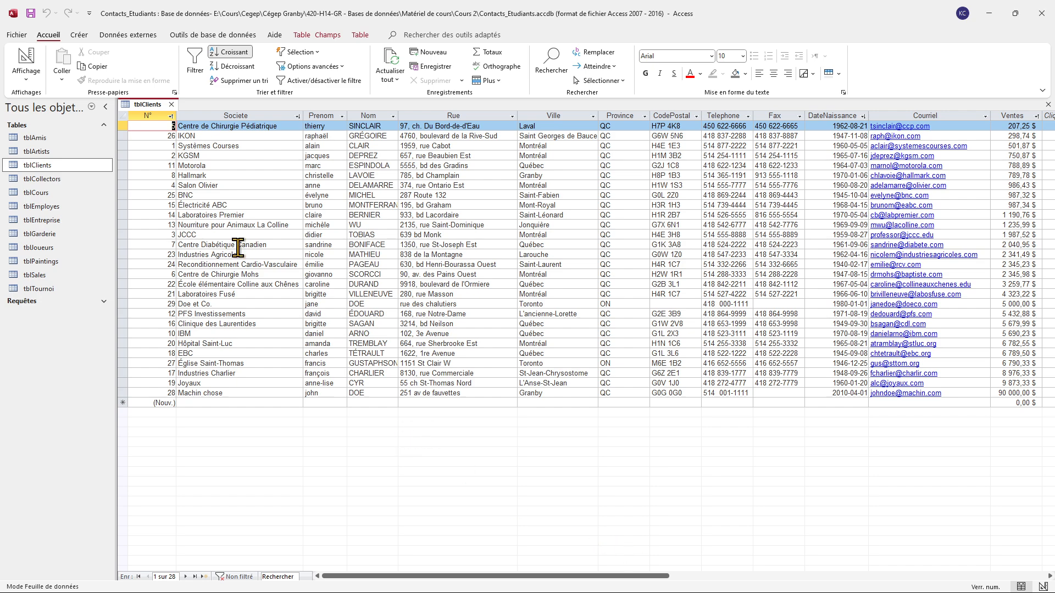
Create a new query in design view based on tblClients, enlarging the design grid and the table's field list
{"action": "left_click", "coordinate": [79, 37]}
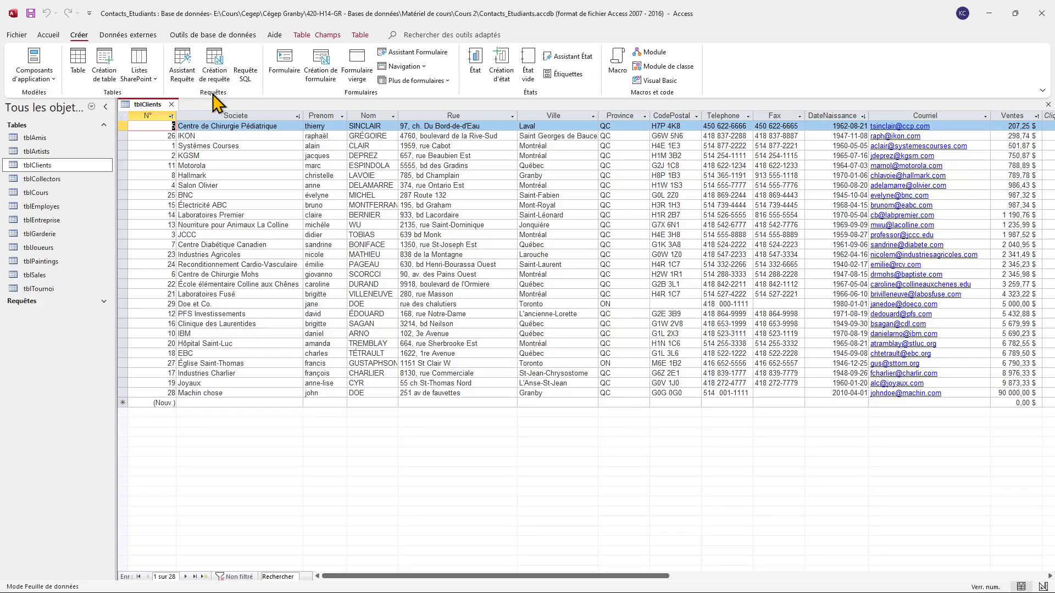
{"action": "left_click", "coordinate": [218, 63]}
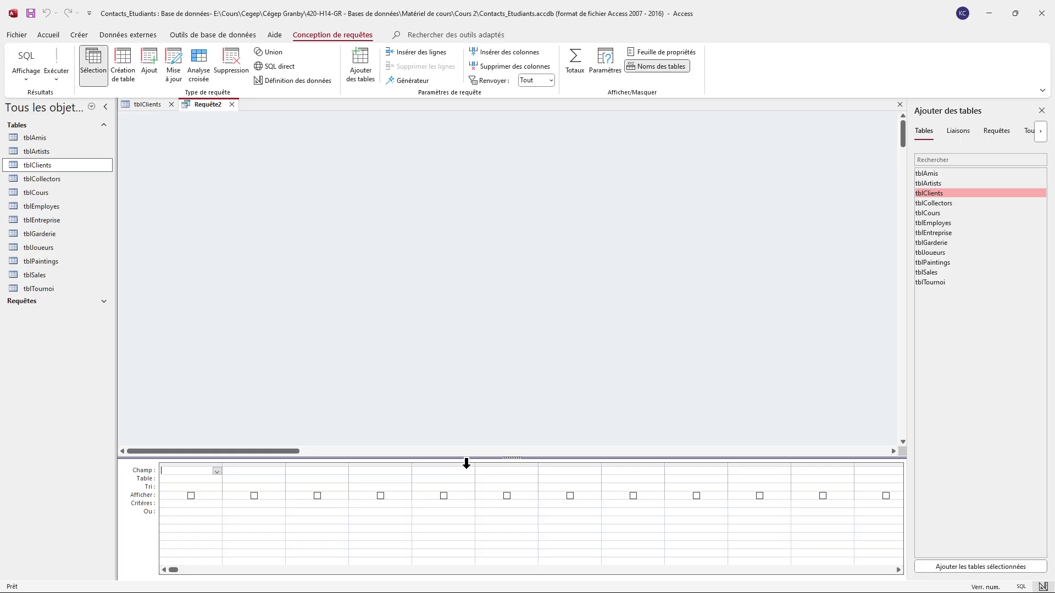
{"action": "left_click_drag", "start_coordinate": [467, 331], "coordinate": [468, 330]}
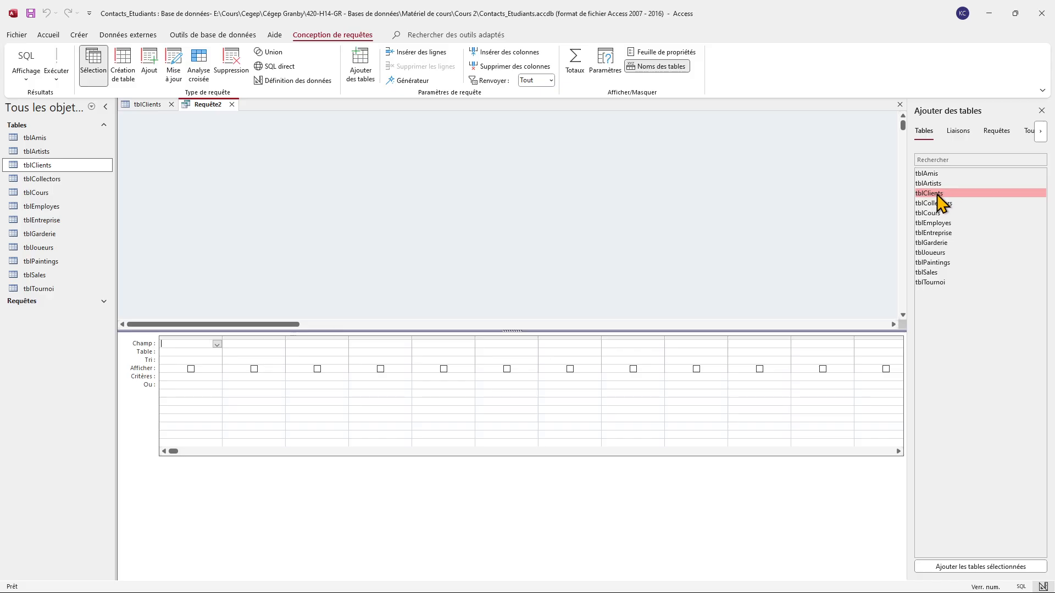
{"action": "left_click_drag", "start_coordinate": [937, 197], "coordinate": [220, 148]}
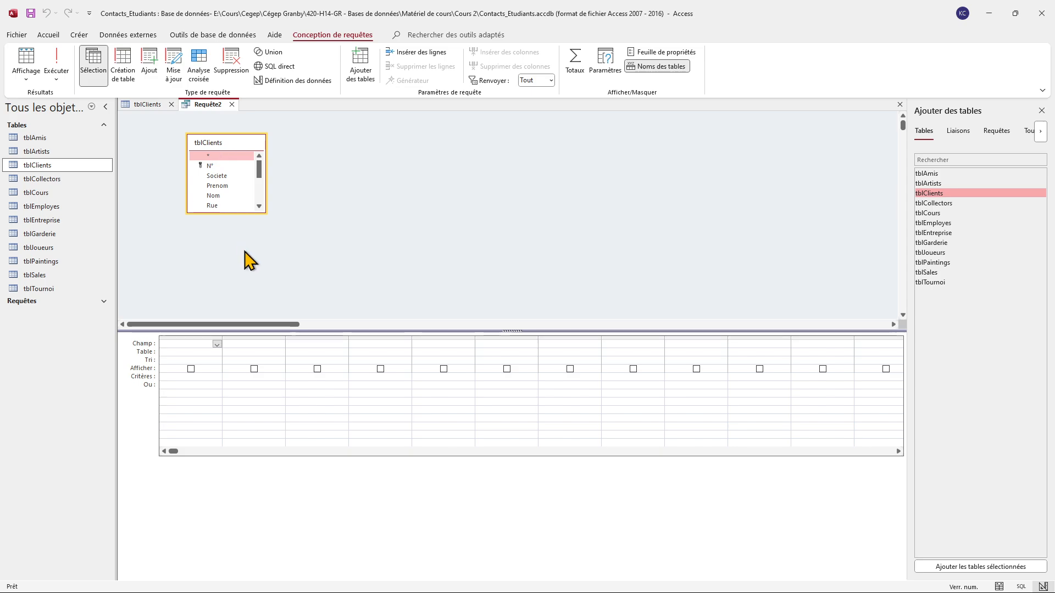
{"action": "left_click_drag", "start_coordinate": [226, 213], "coordinate": [226, 307]}
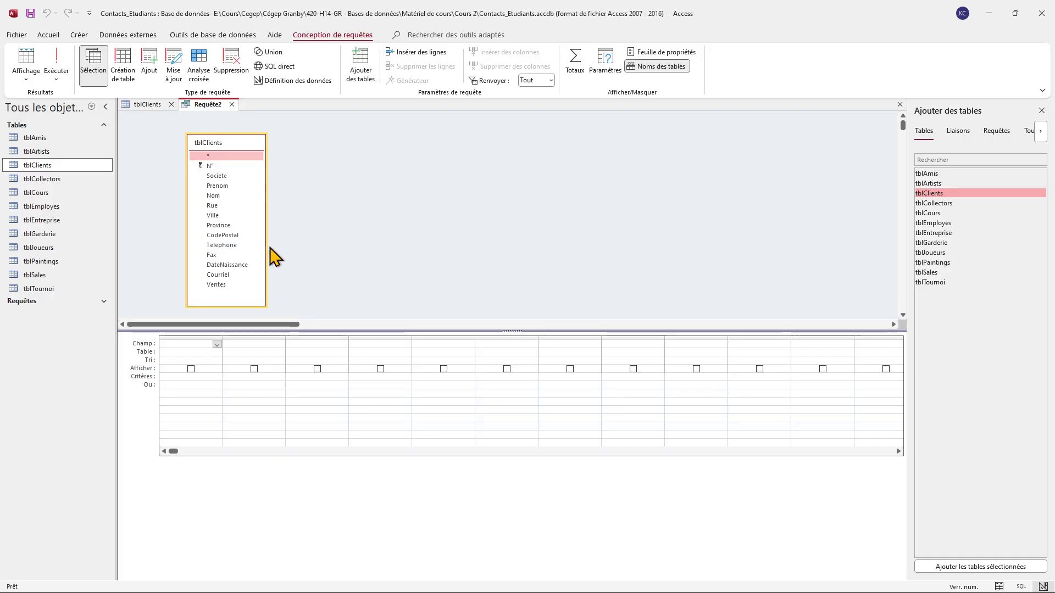
{"action": "left_click_drag", "start_coordinate": [265, 247], "coordinate": [289, 248]}
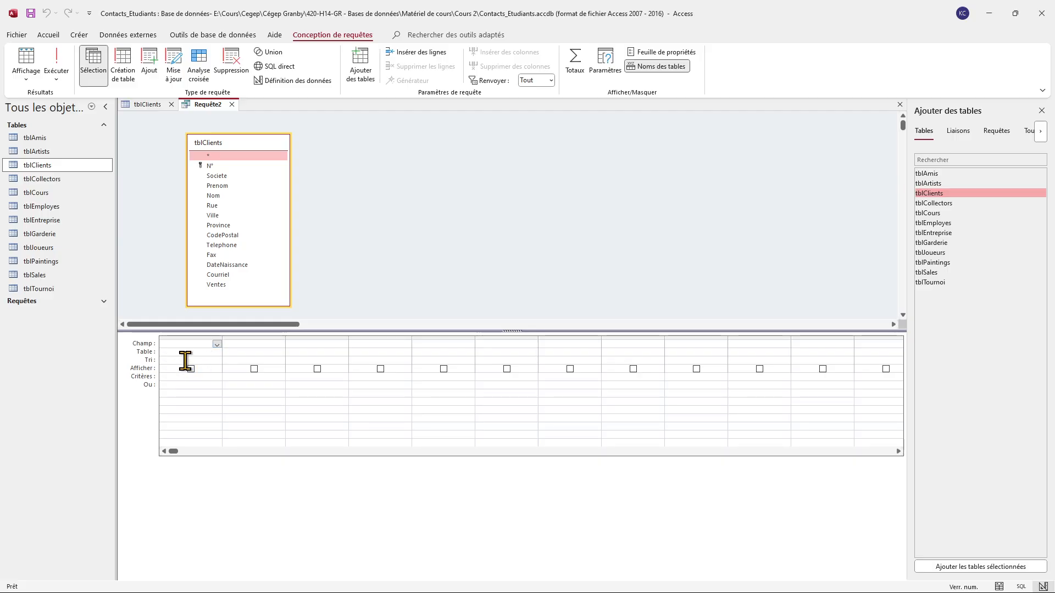
Add the Societe, Nom, Prenom, Telephone and Courriel fields from tblClients to the query grid, in that order
{"action": "left_click", "coordinate": [206, 358]}
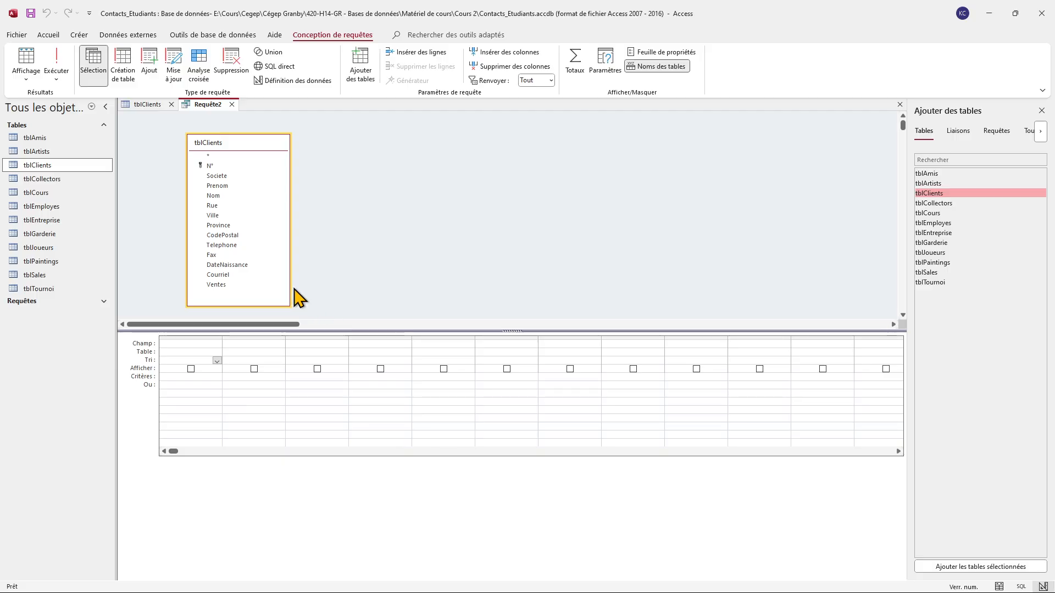
{"action": "left_click", "coordinate": [222, 177]}
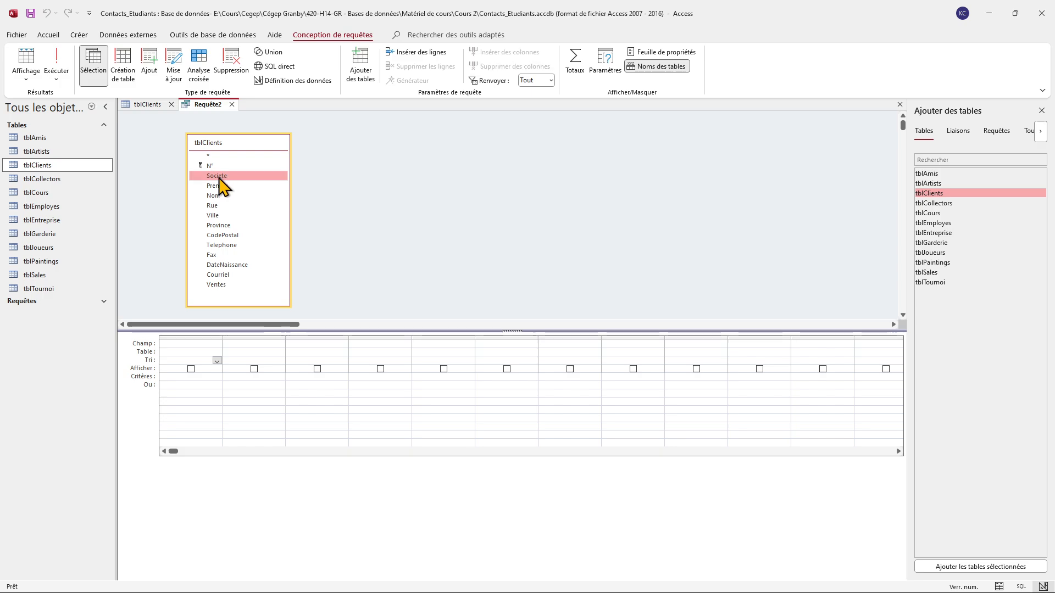
{"action": "left_click_drag", "start_coordinate": [218, 177], "coordinate": [175, 347]}
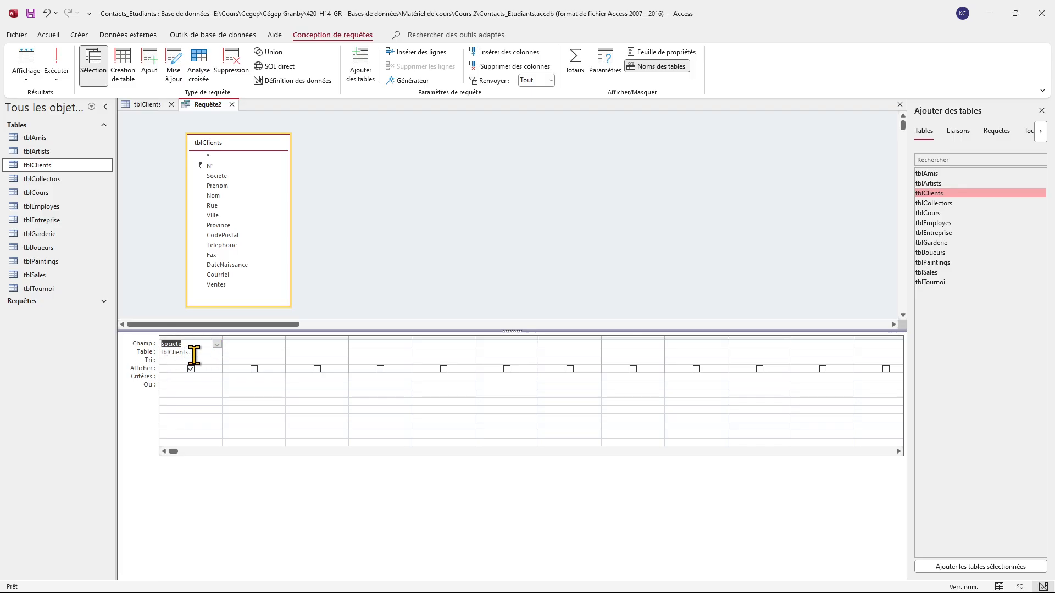
{"action": "double_click", "coordinate": [216, 196]}
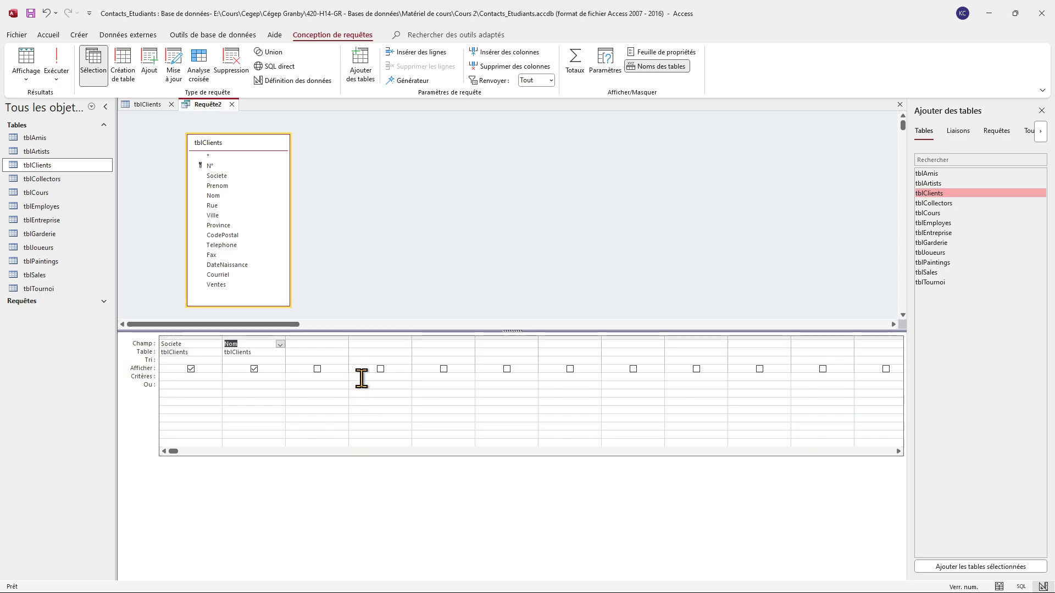
{"action": "left_click", "coordinate": [324, 343]}
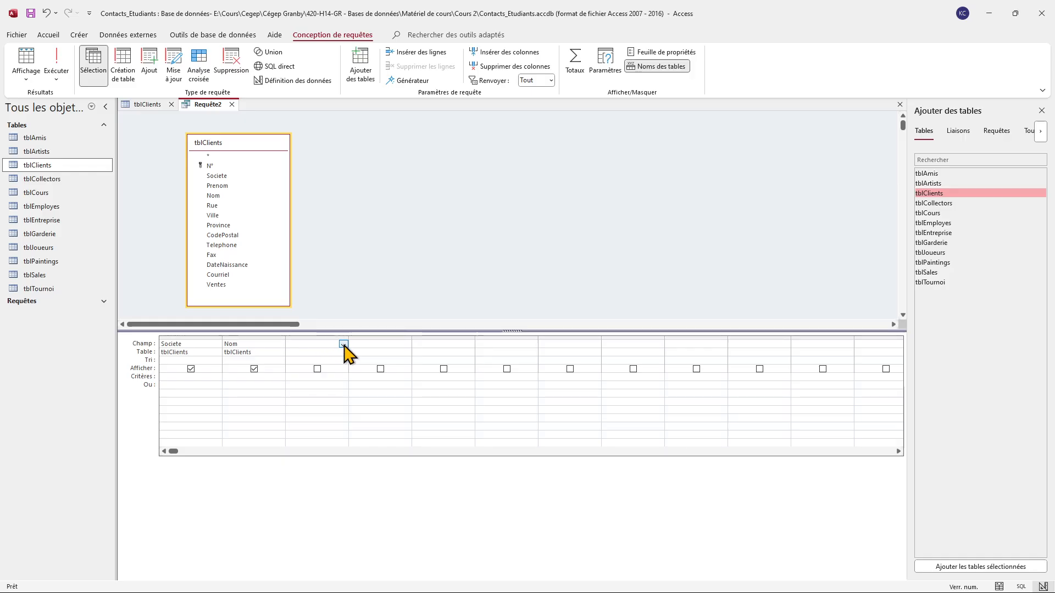
{"action": "left_click", "coordinate": [310, 377]}
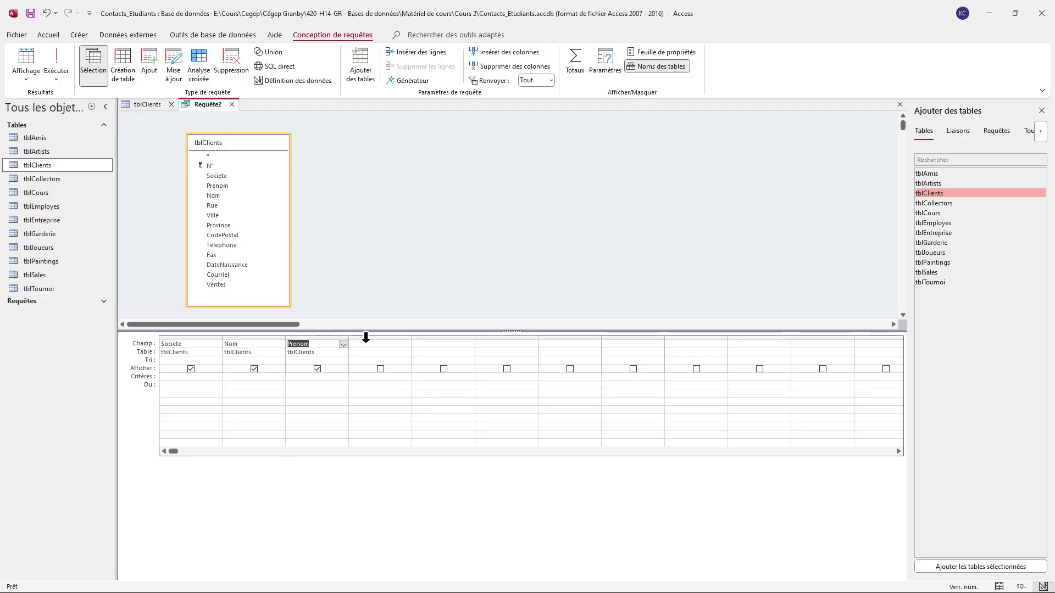
{"action": "double_click", "coordinate": [220, 246]}
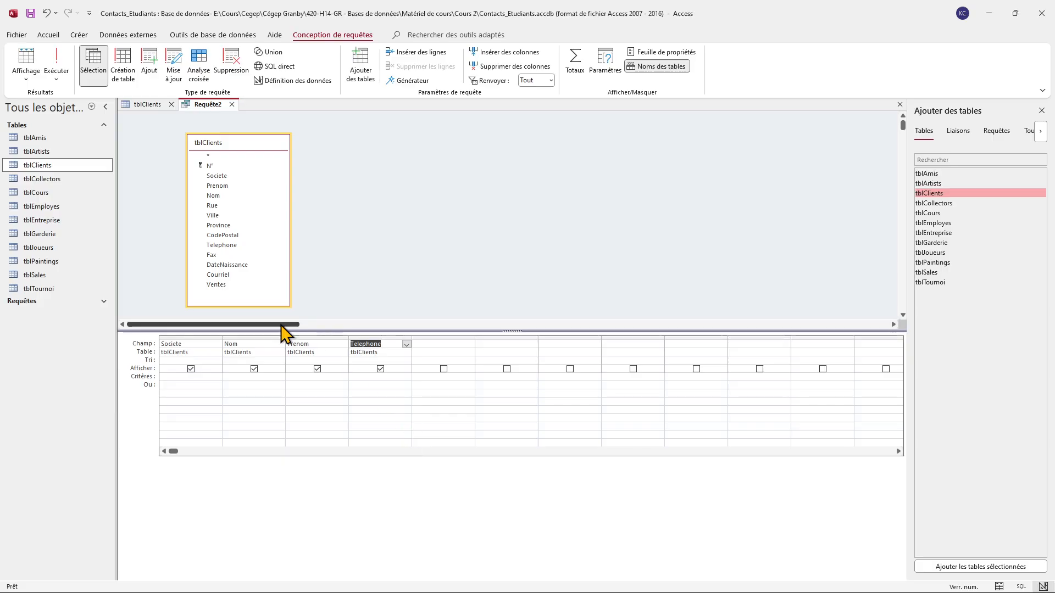
{"action": "left_click", "coordinate": [214, 274]}
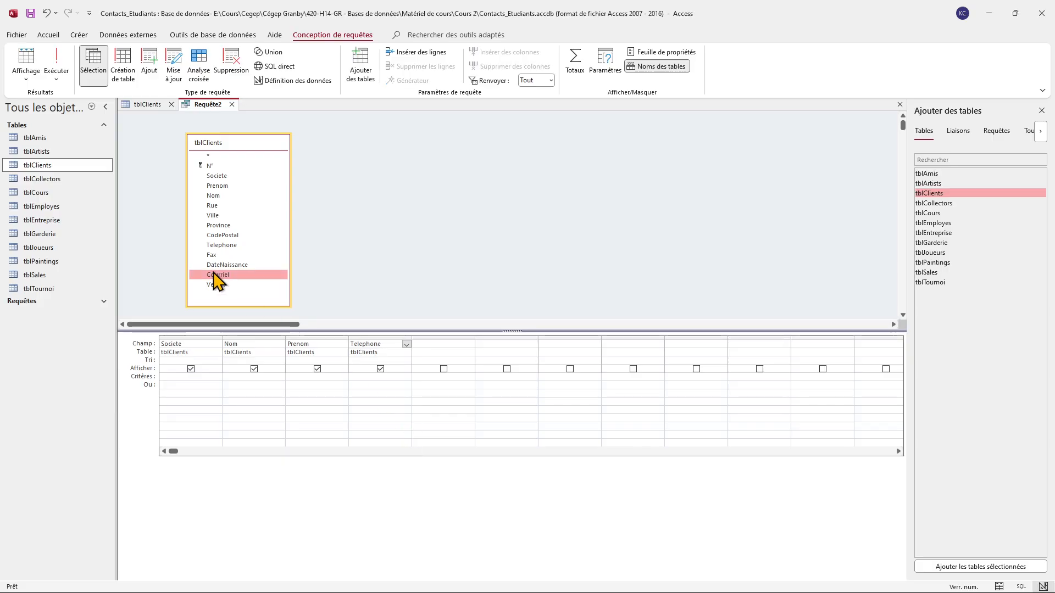
{"action": "double_click", "coordinate": [213, 274]}
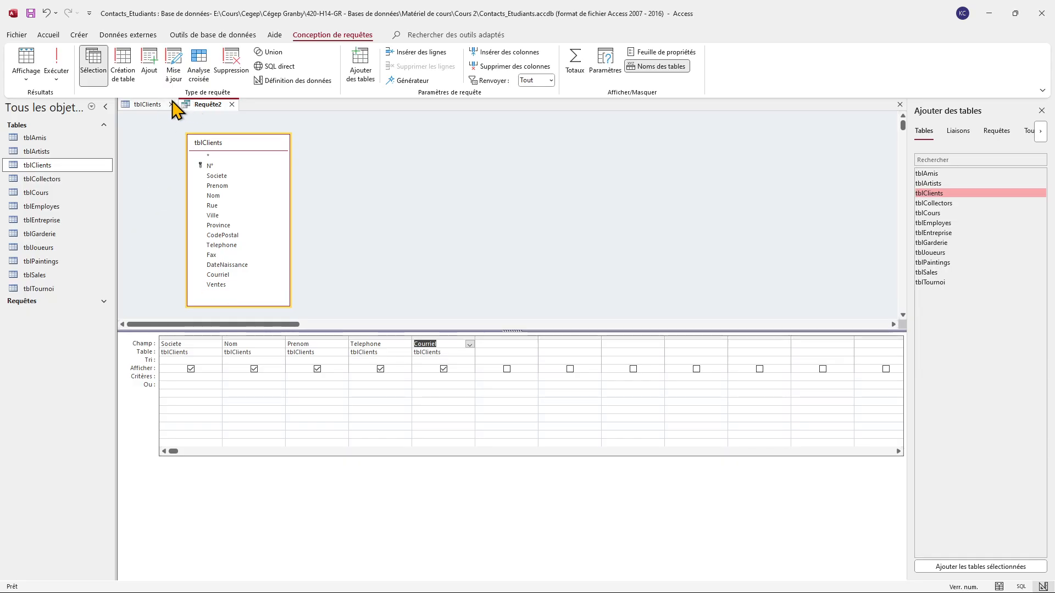
Examine the Province and Ville columns in the tblClients datasheet to decide which field to filter on
{"action": "left_click", "coordinate": [147, 105]}
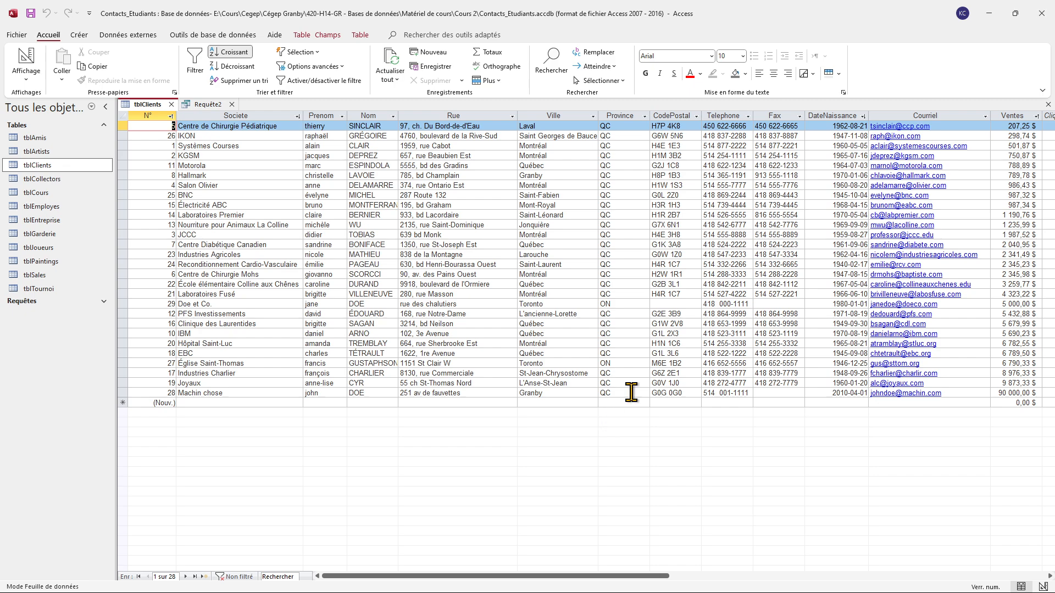
{"action": "left_click", "coordinate": [646, 118]}
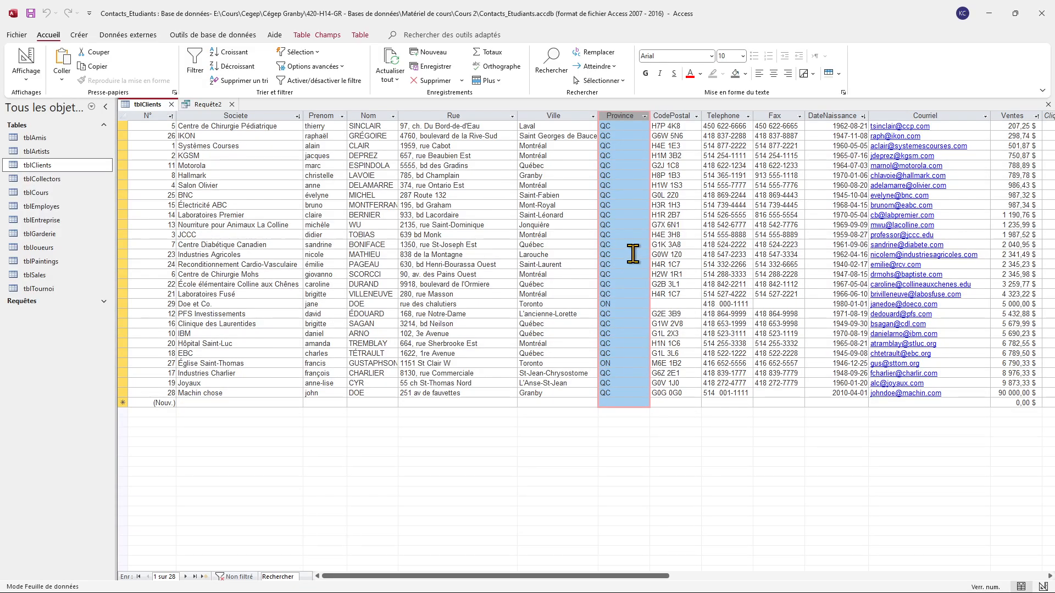
{"action": "left_click", "coordinate": [564, 115]}
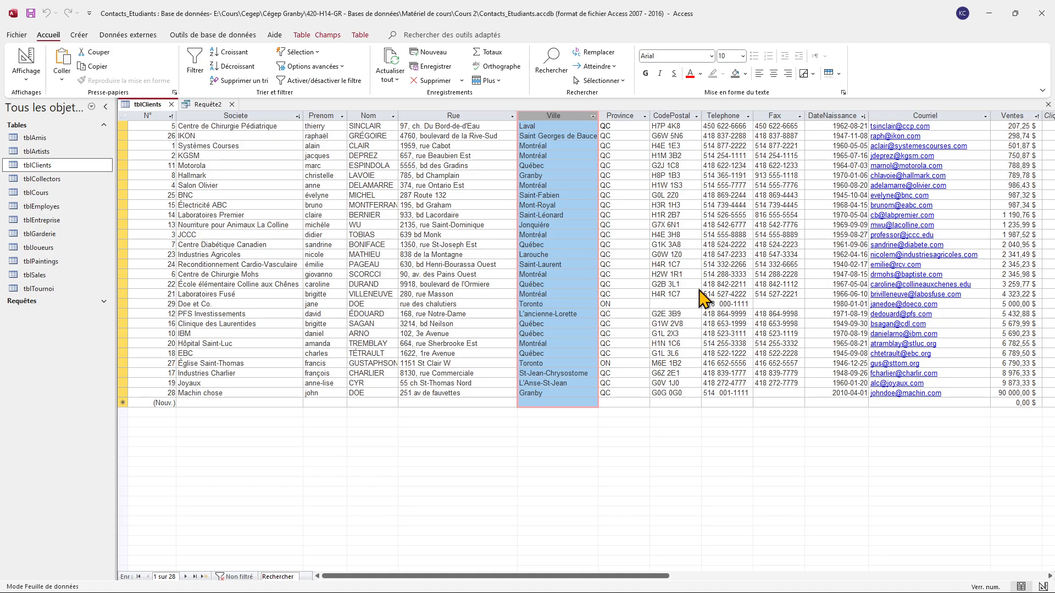
Add the Province field to the query and set its criterion to "on"
{"action": "left_click", "coordinate": [202, 105]}
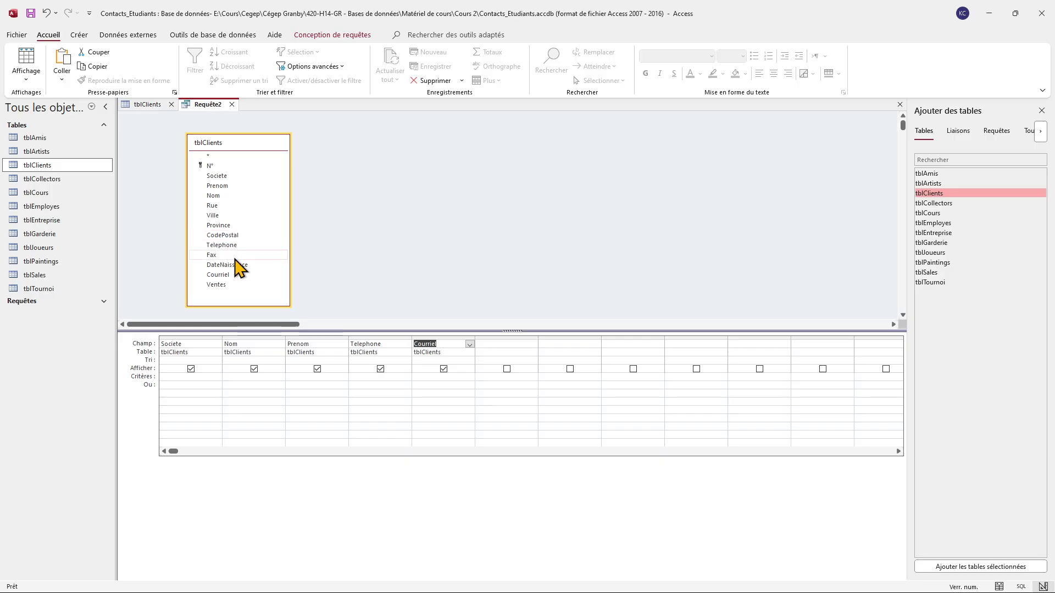
{"action": "double_click", "coordinate": [219, 226]}
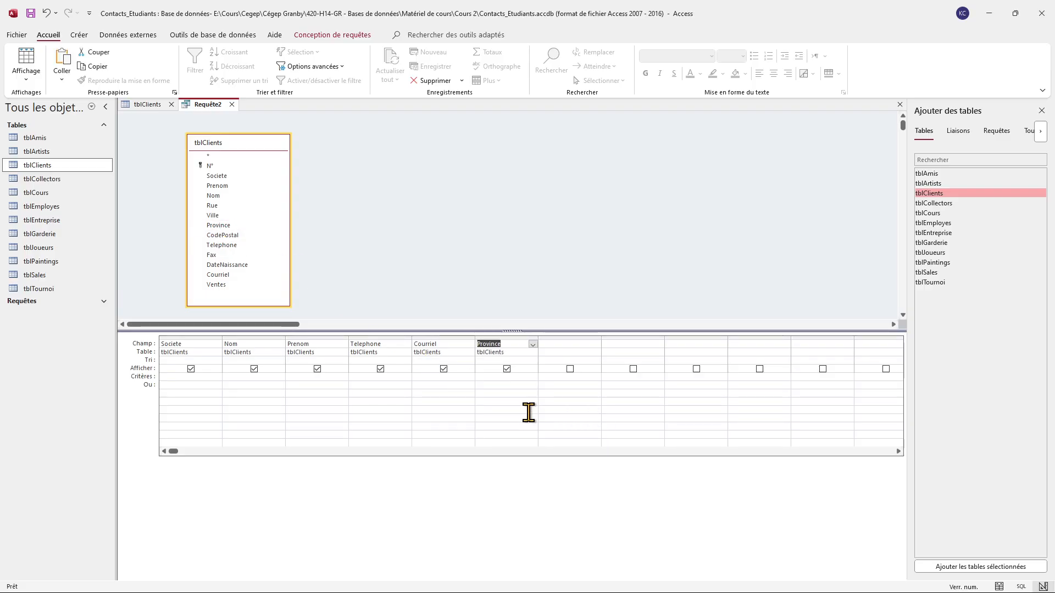
{"action": "left_click", "coordinate": [499, 378]}
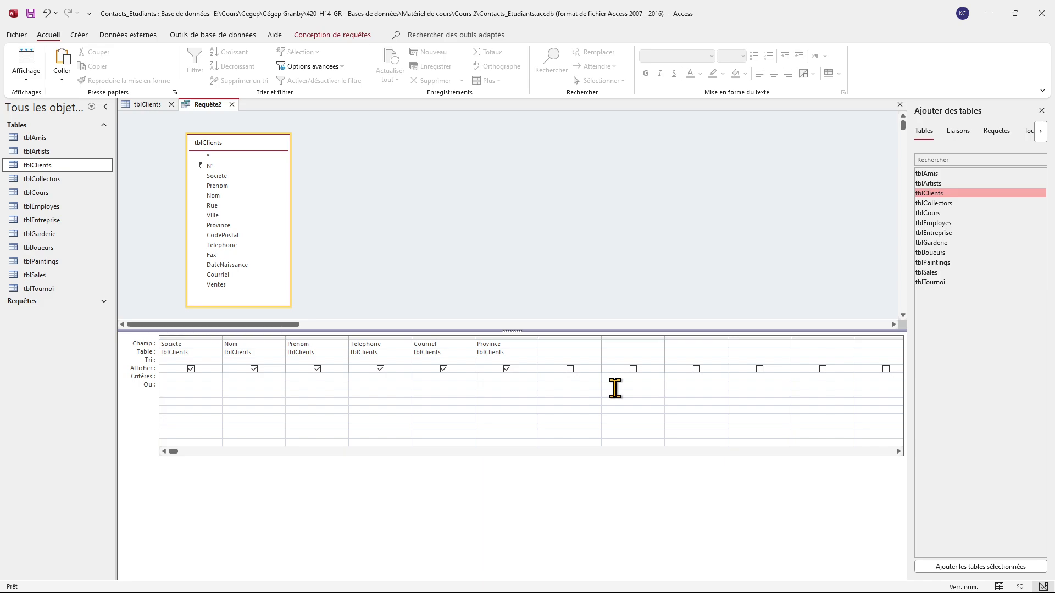
{"action": "type", "text": "on"}
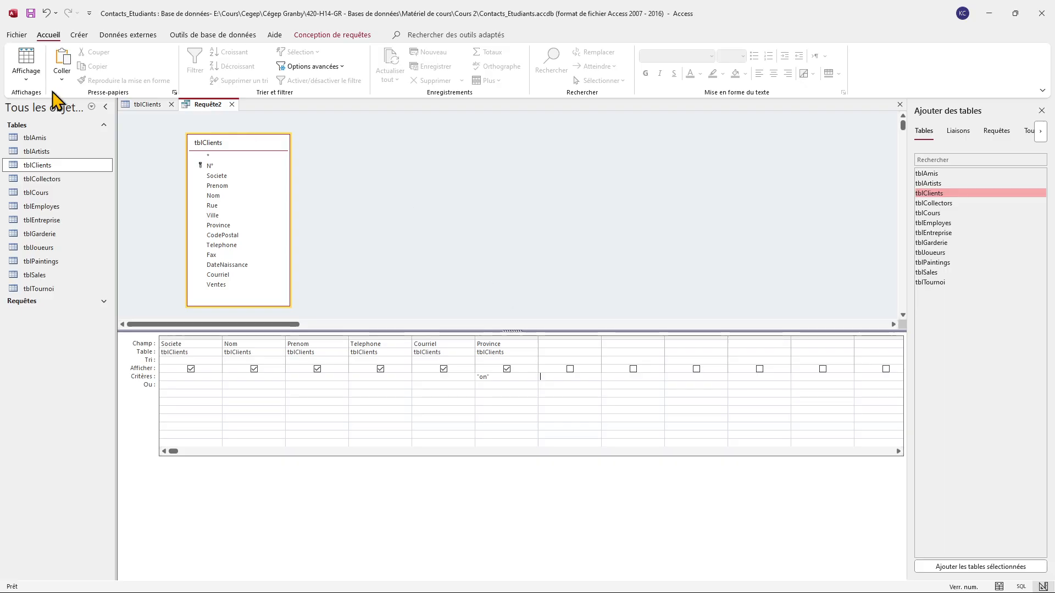
Display the query results in datasheet view and compare them with the query design
{"action": "left_click", "coordinate": [27, 62]}
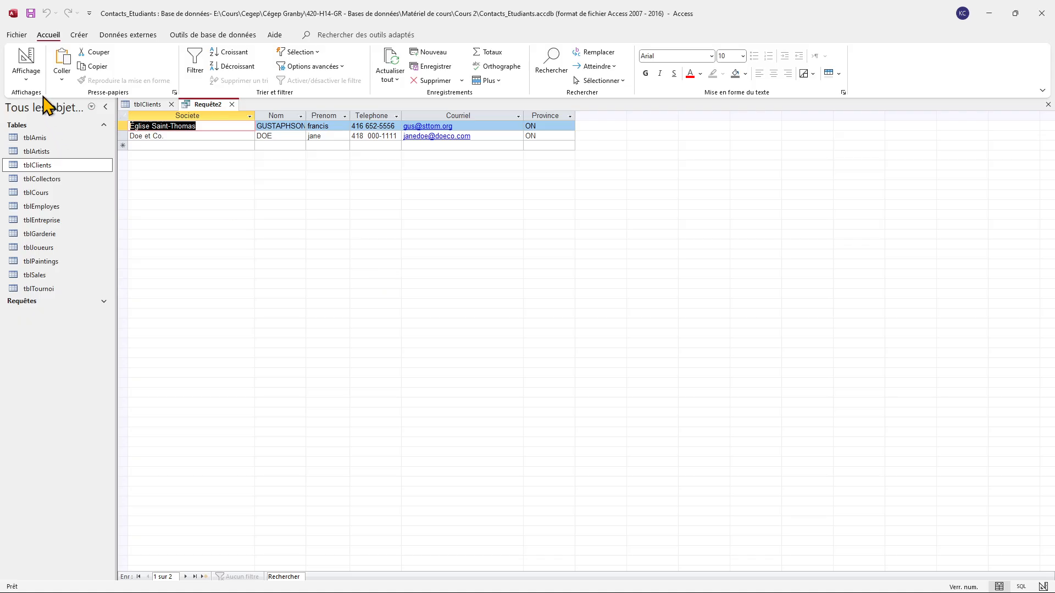
{"action": "left_click", "coordinate": [28, 60]}
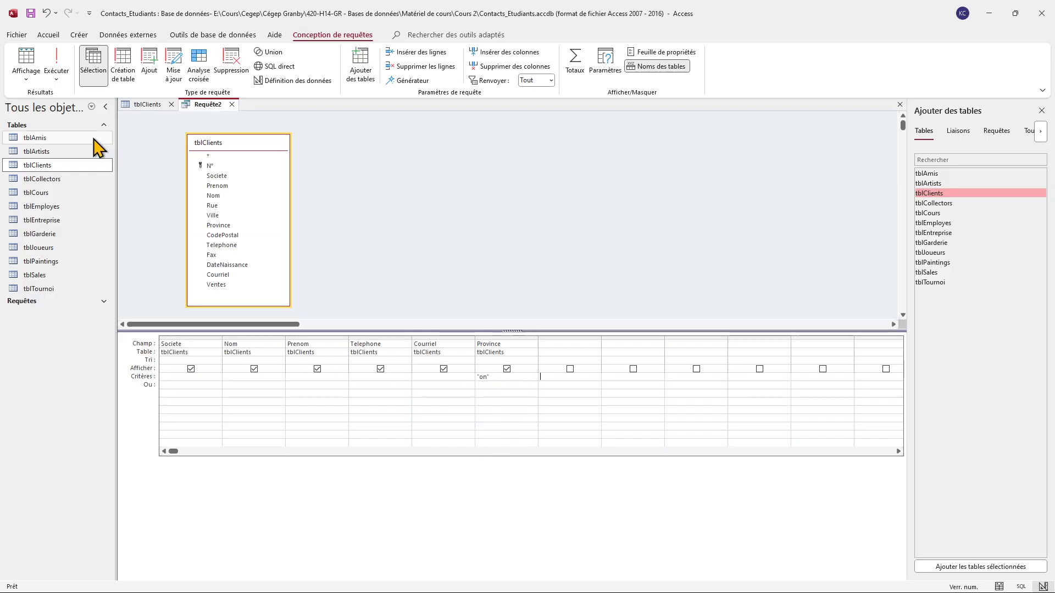
{"action": "left_click", "coordinate": [28, 61]}
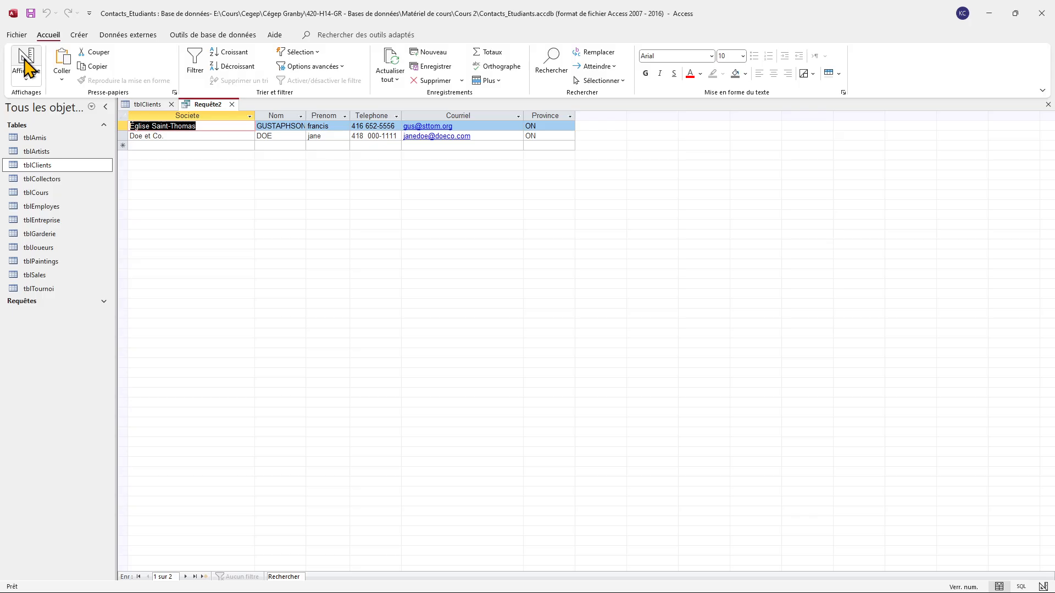
Exclude the Province field from the query's displayed columns and view the results in datasheet view
{"action": "left_click", "coordinate": [26, 65]}
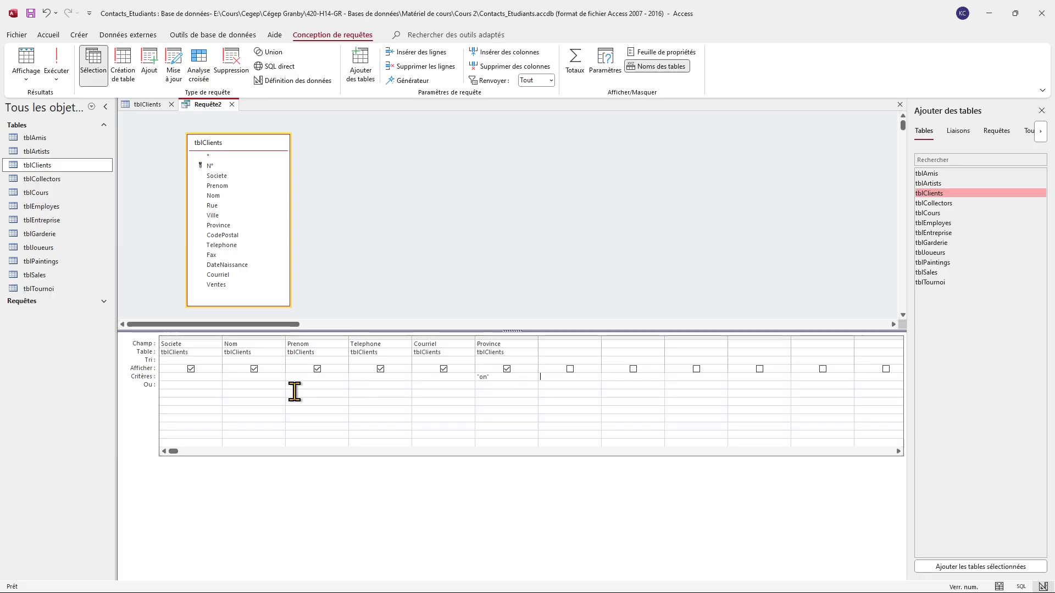
{"action": "left_click", "coordinate": [507, 369]}
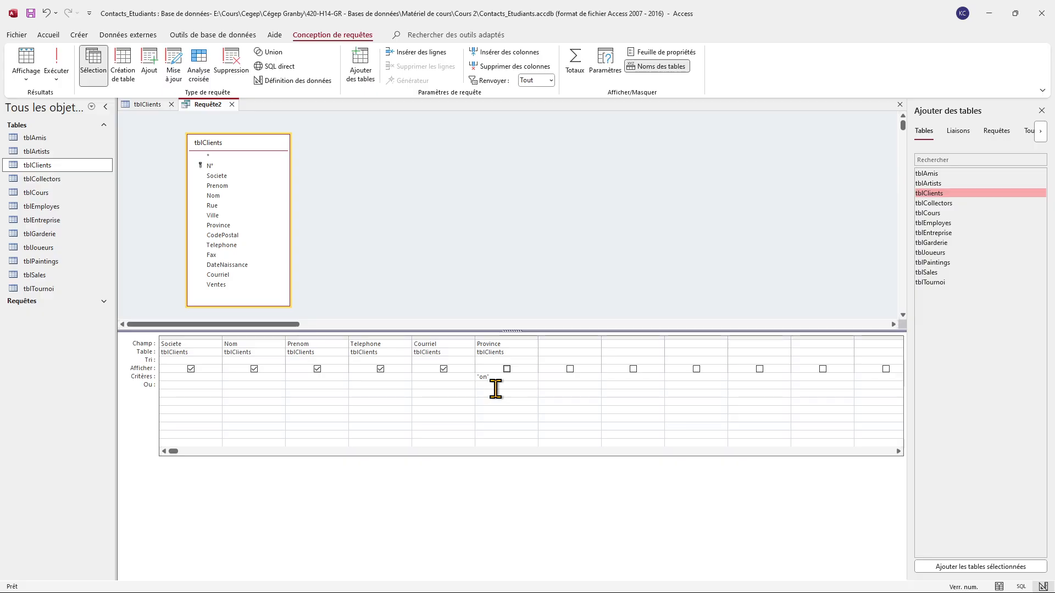
{"action": "left_click", "coordinate": [28, 65]}
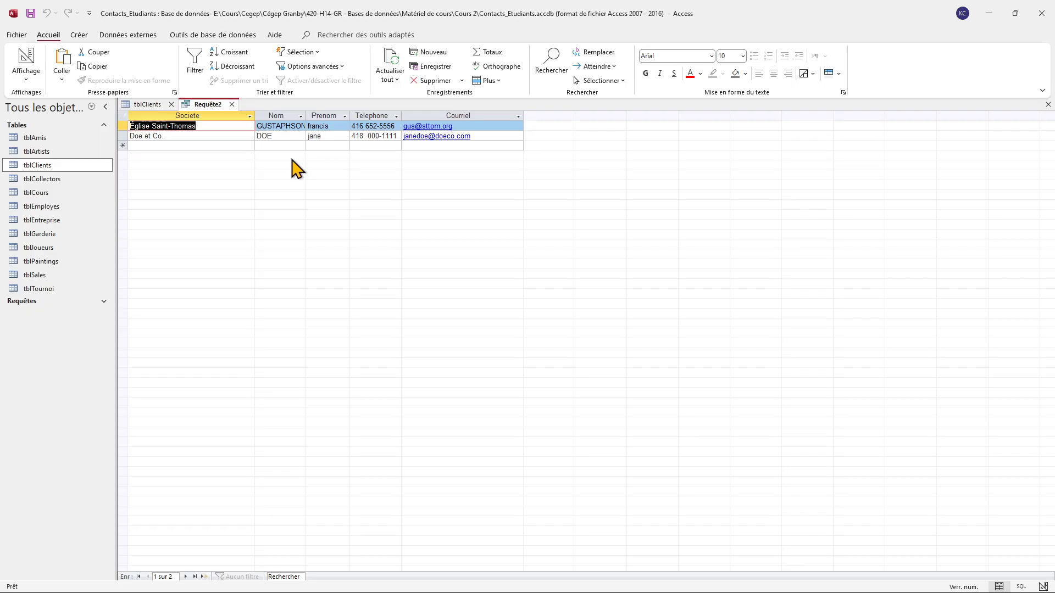
Return to the query design and replace the Province criterion with qc
{"action": "left_click", "coordinate": [20, 59]}
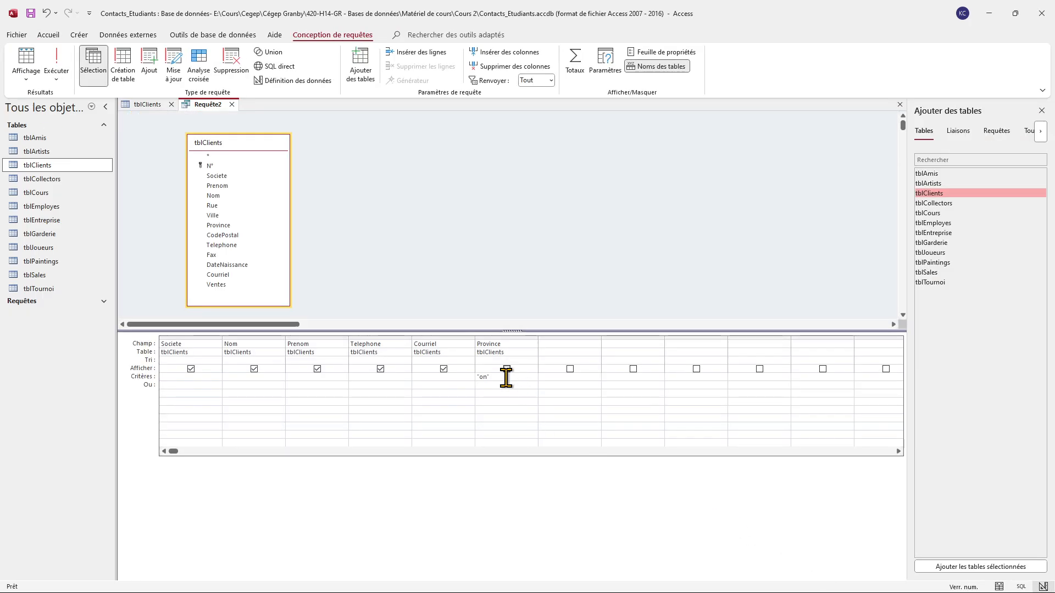
{"action": "left_click", "coordinate": [504, 376]}
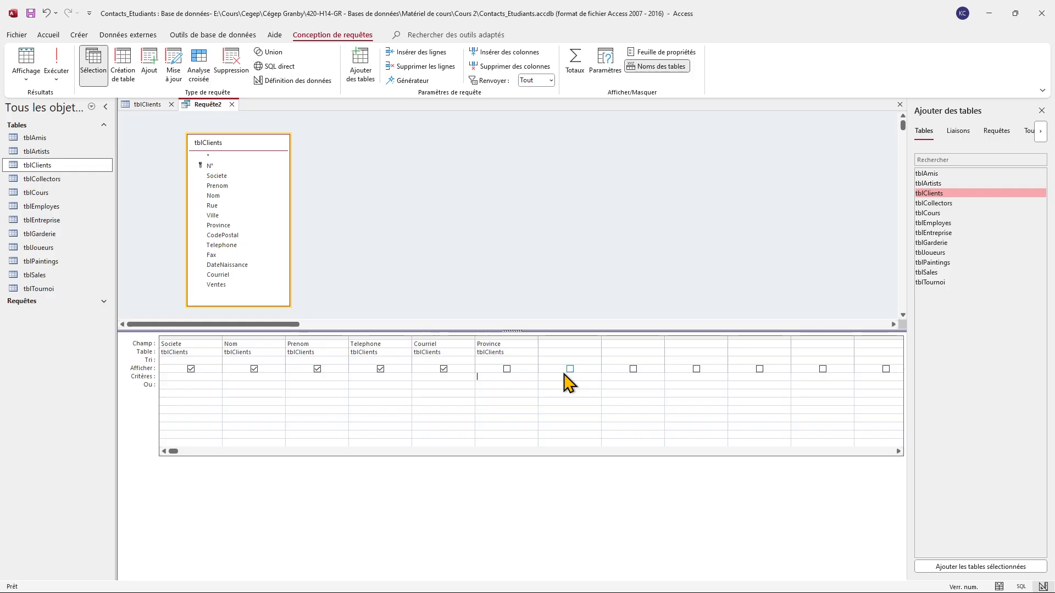
{"action": "type", "text": "qc"}
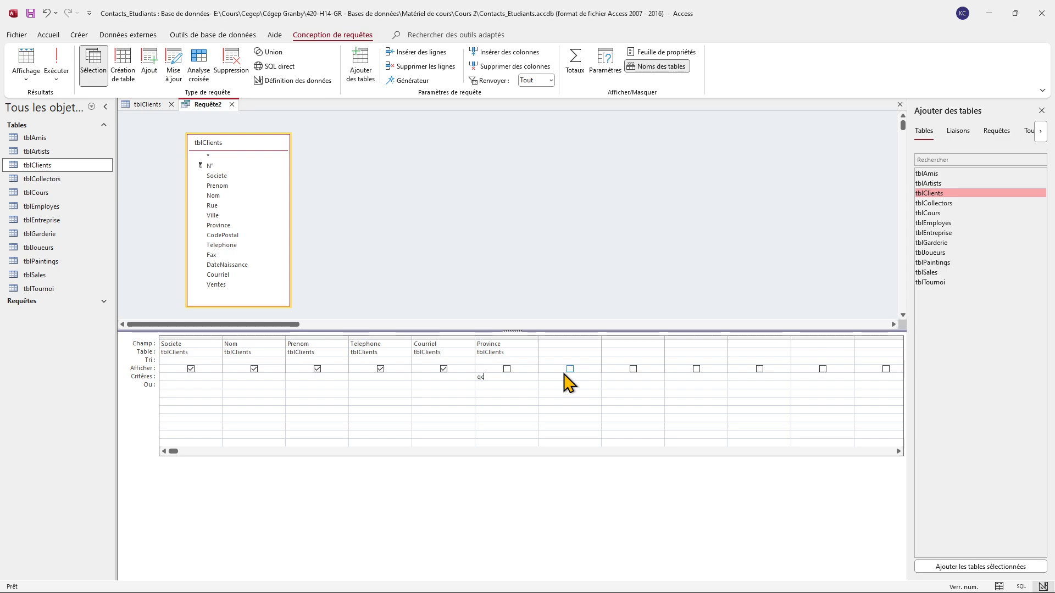
Set the Province criterion to uppercase "QC" and display the query results in datasheet view
{"action": "key", "text": "Return"}
{"action": "left_click", "coordinate": [519, 377]}
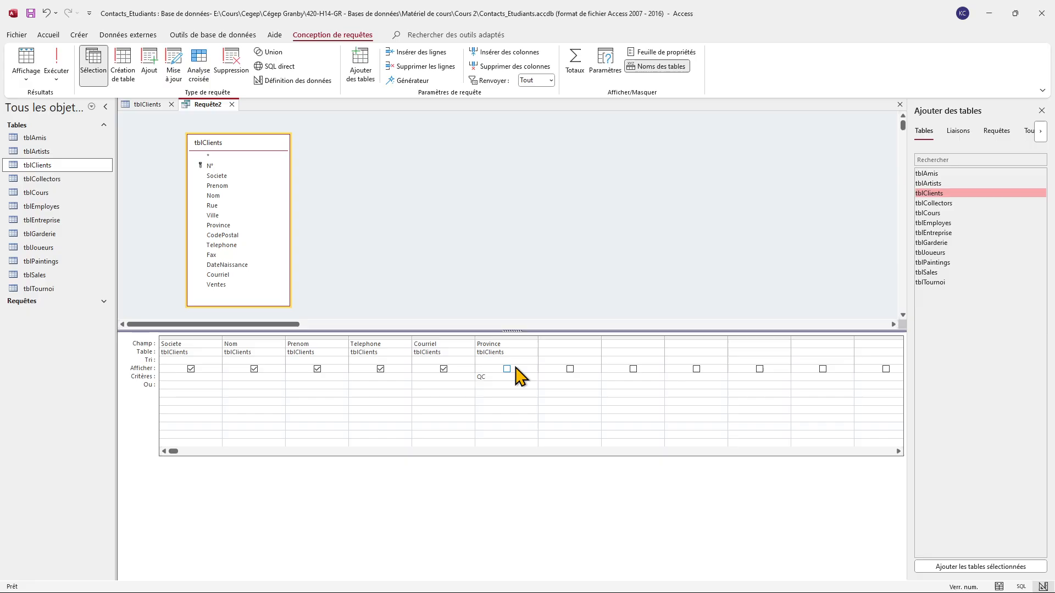
{"action": "key", "text": "Return"}
{"action": "left_click", "coordinate": [25, 58]}
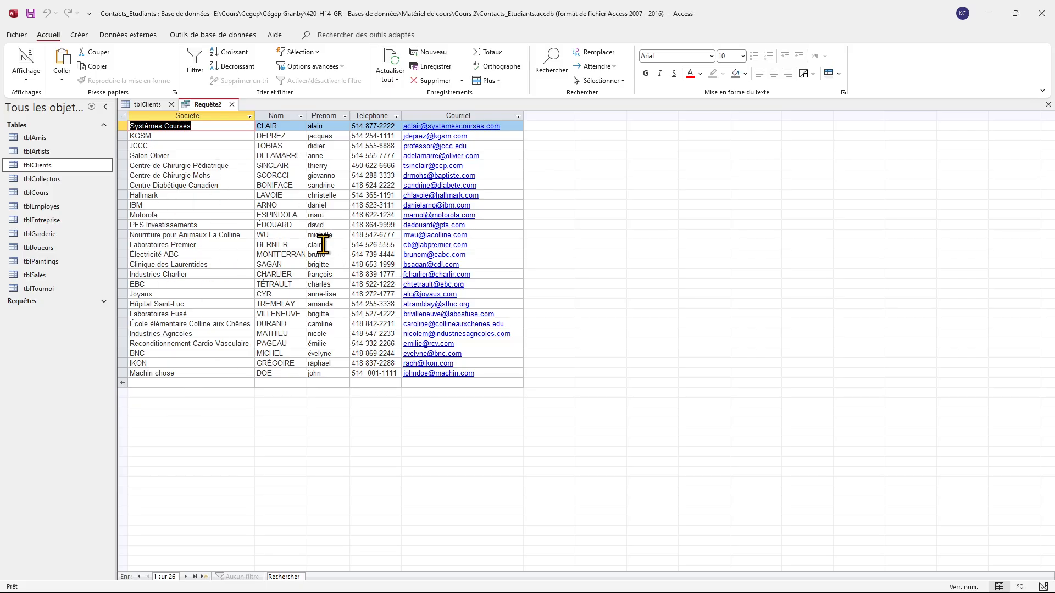
Set the Societe field's sort order to Croissant in the query design and display the sorted results in datasheet view
{"action": "left_click", "coordinate": [26, 60]}
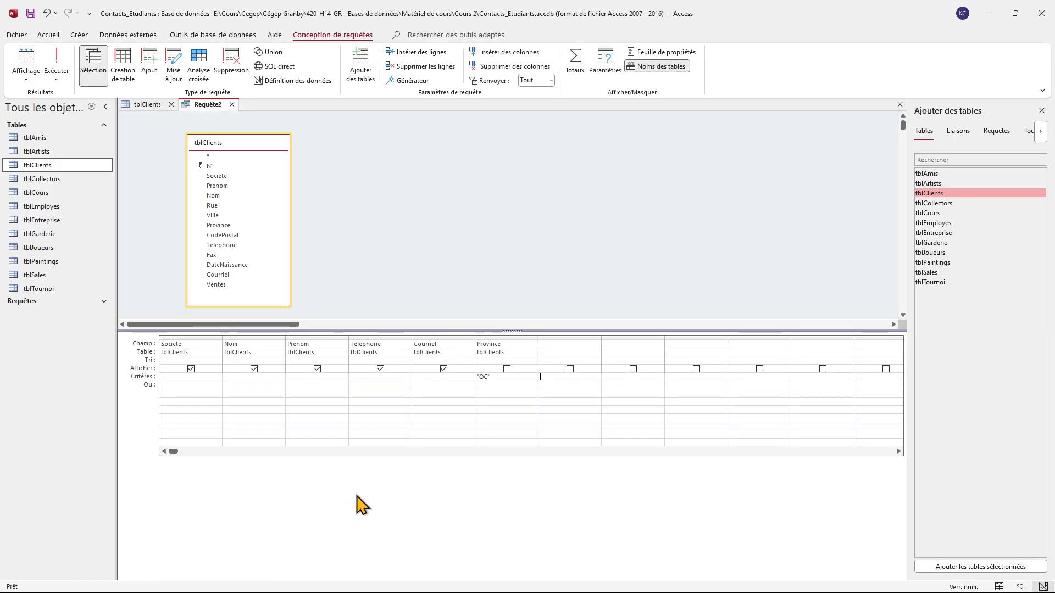
{"action": "left_click", "coordinate": [179, 361]}
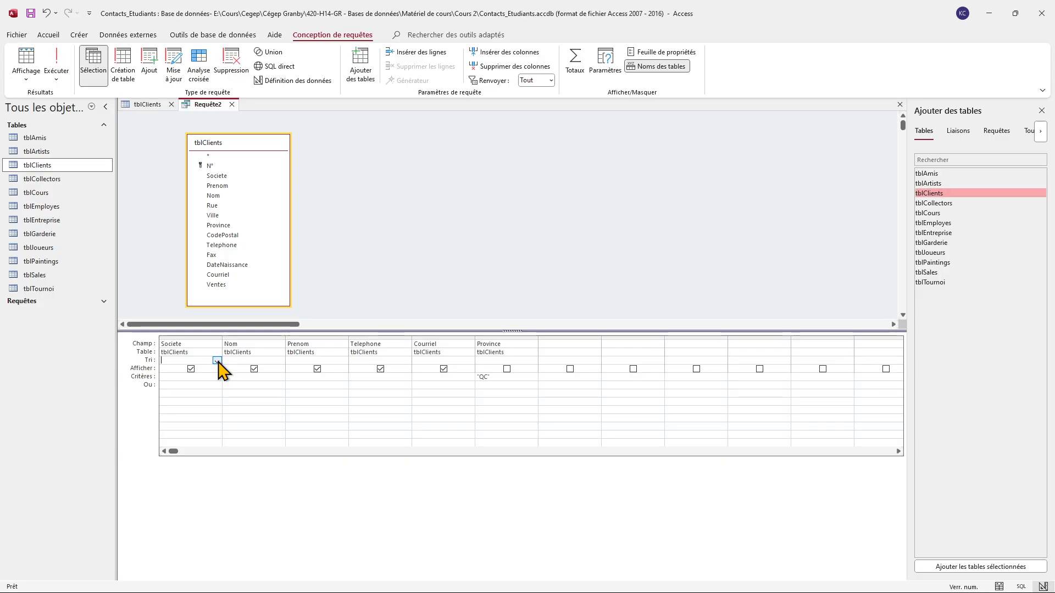
{"action": "type", "text": "c"}
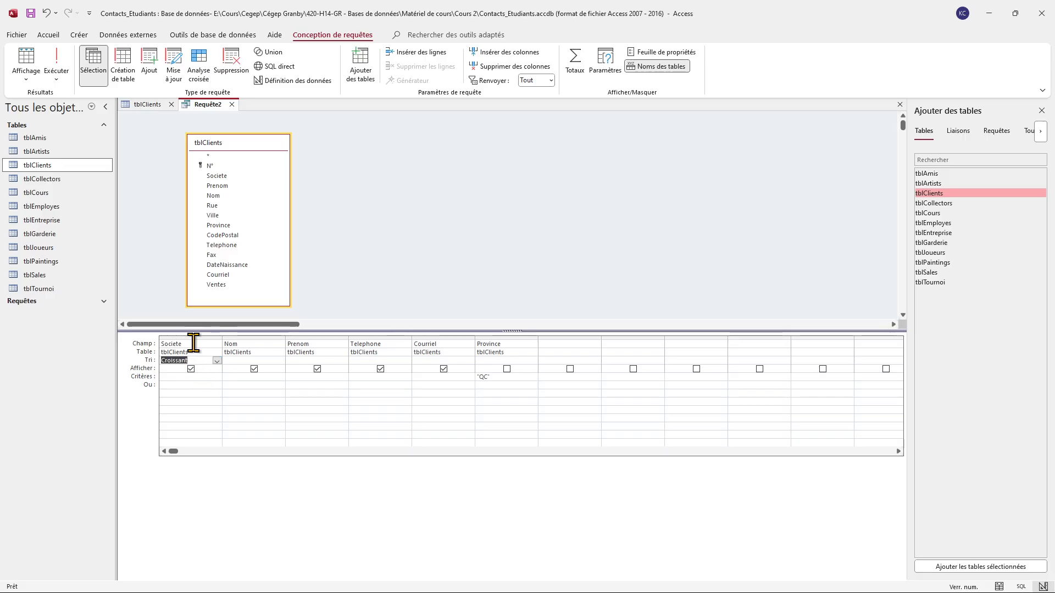
{"action": "left_click", "coordinate": [24, 58]}
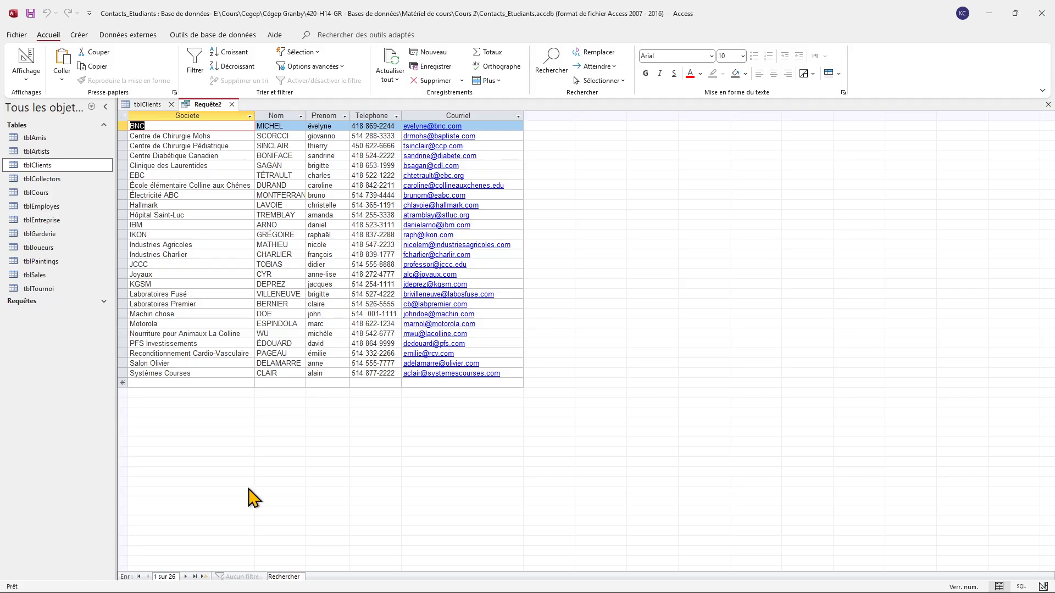
{"action": "left_click", "coordinate": [155, 125]}
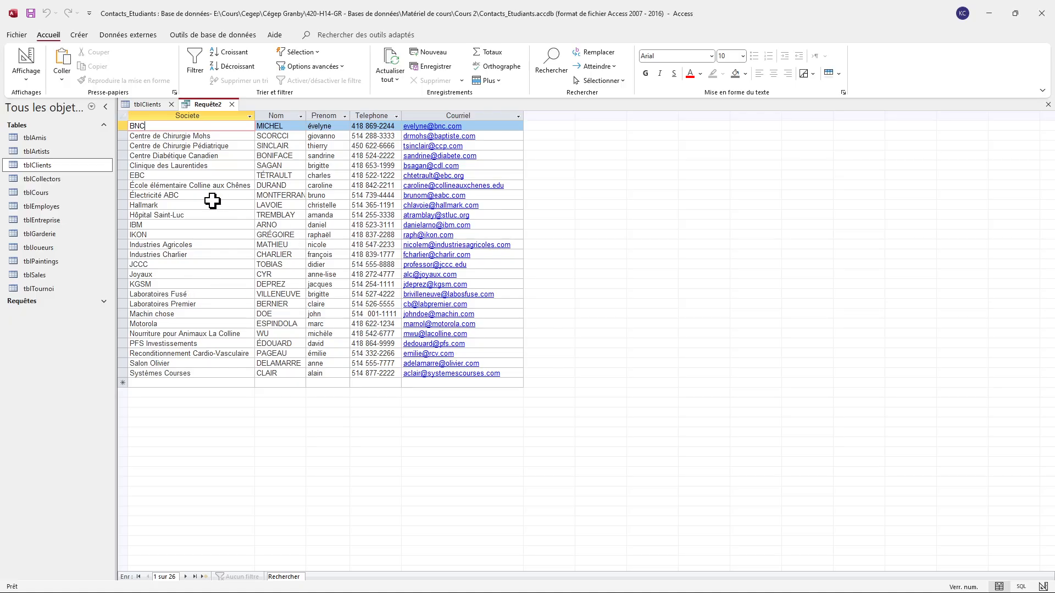
Rewrite the Province criterion as ="QC" in the query design and check the results in datasheet view before returning to the design
{"action": "left_click", "coordinate": [21, 67]}
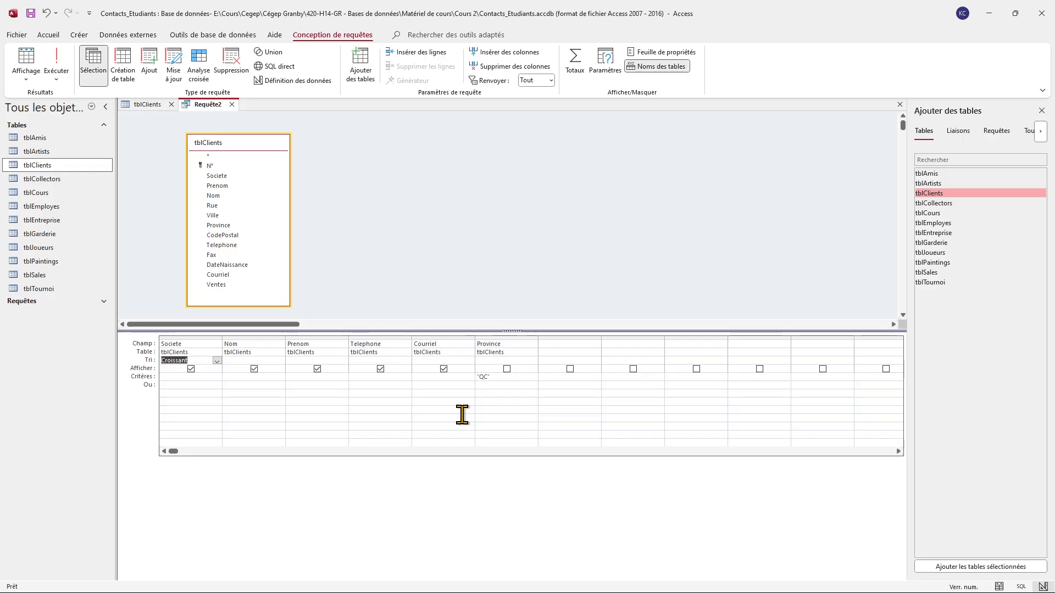
{"action": "left_click", "coordinate": [499, 377]}
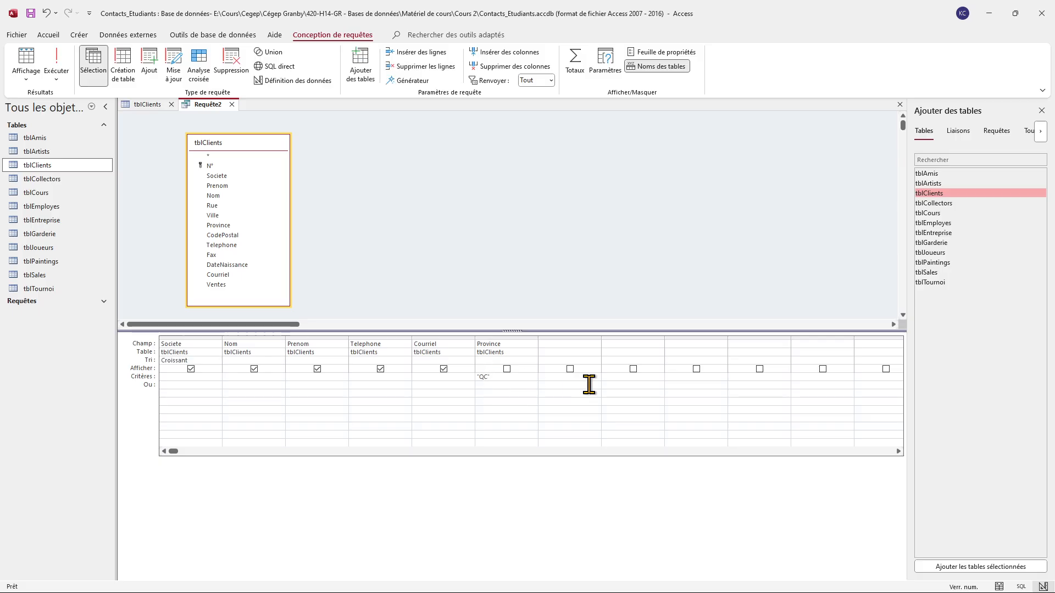
{"action": "key", "text": "Home"}
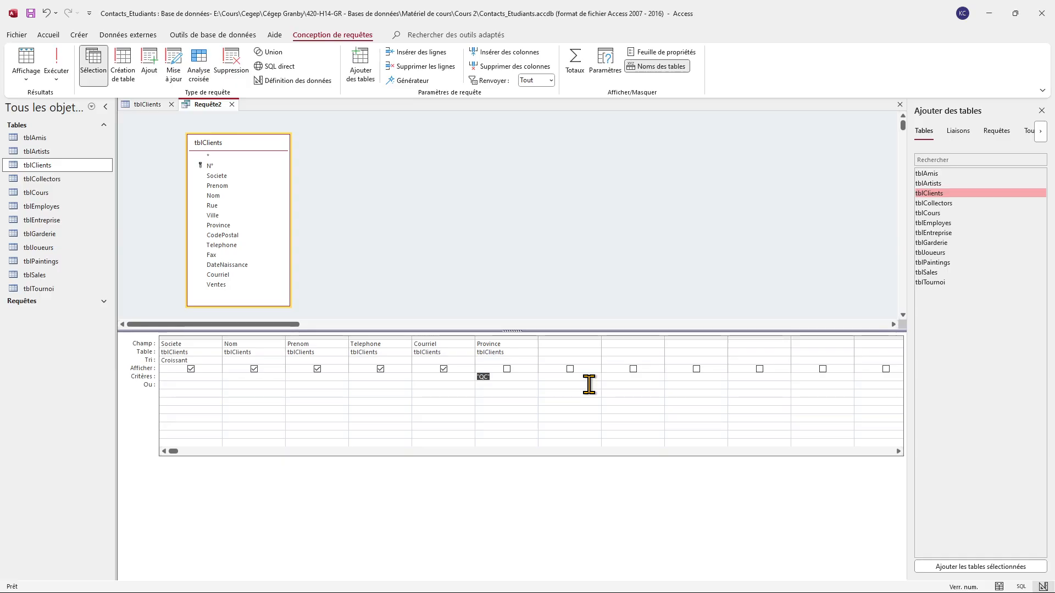
{"action": "left_click", "coordinate": [504, 376]}
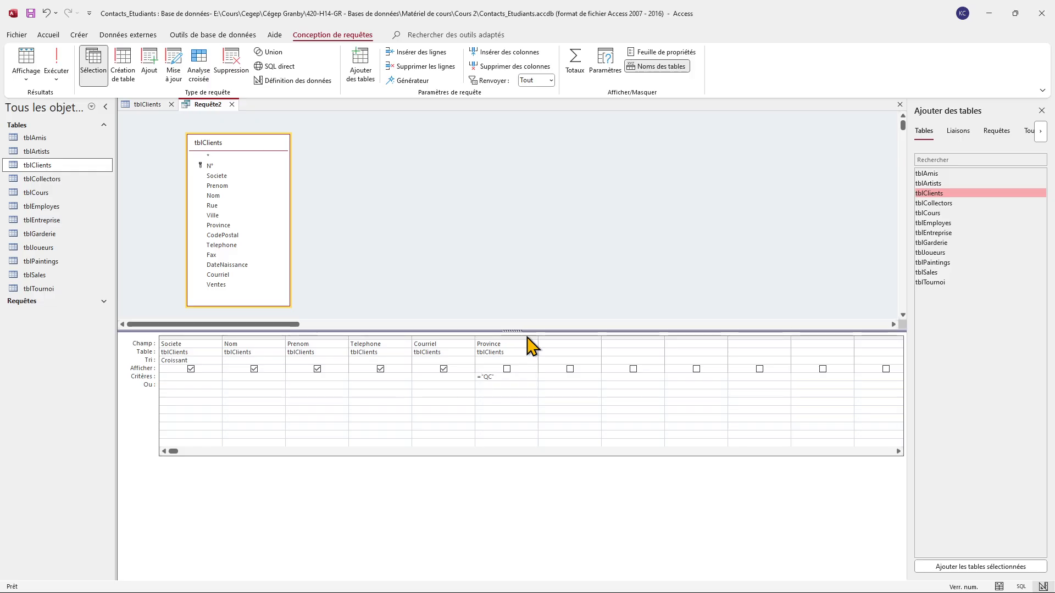
{"action": "left_click", "coordinate": [25, 61]}
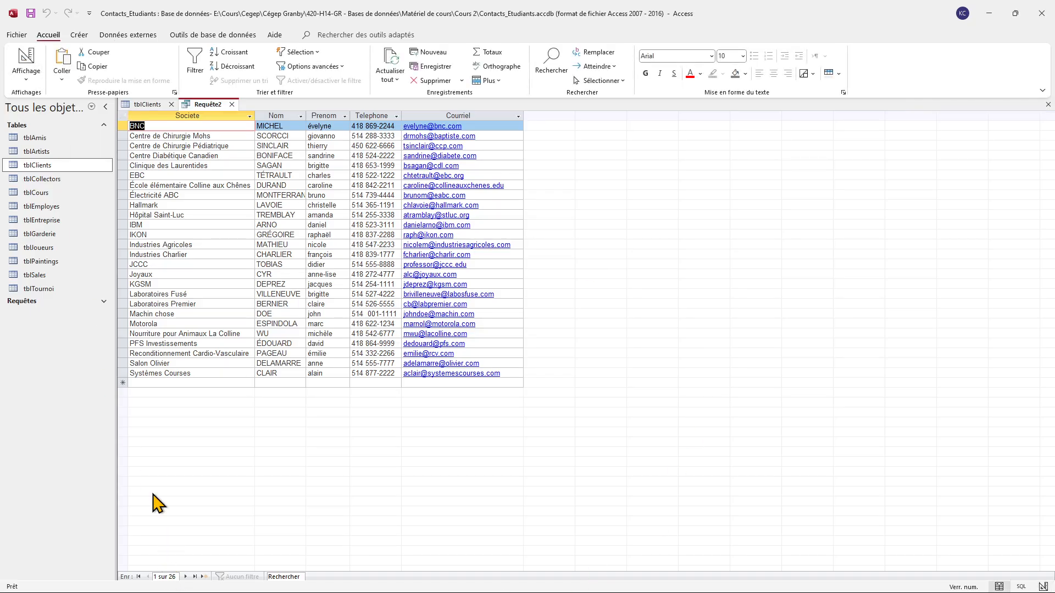
{"action": "left_click", "coordinate": [26, 69]}
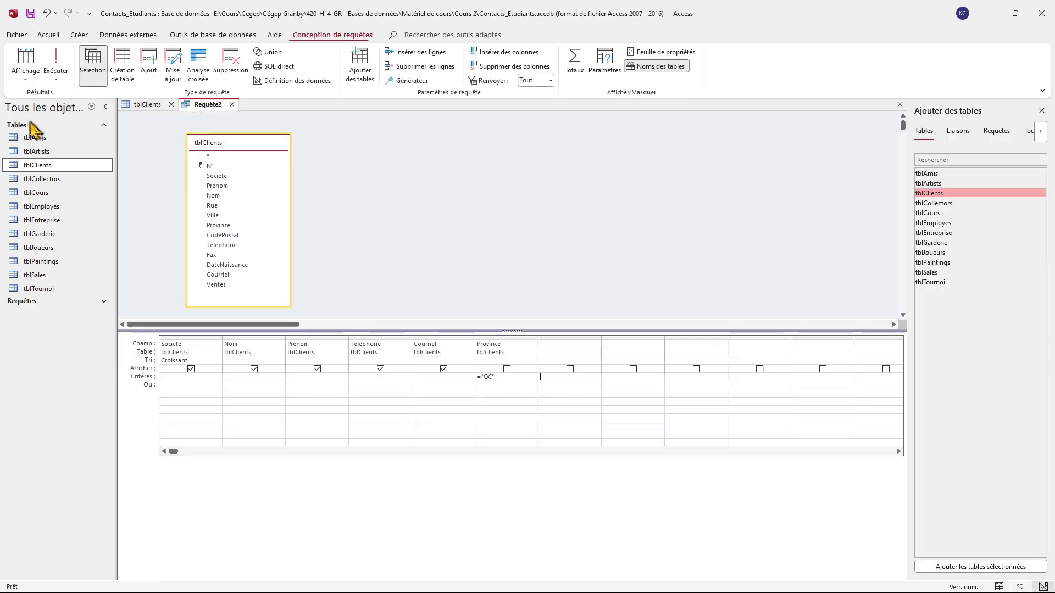